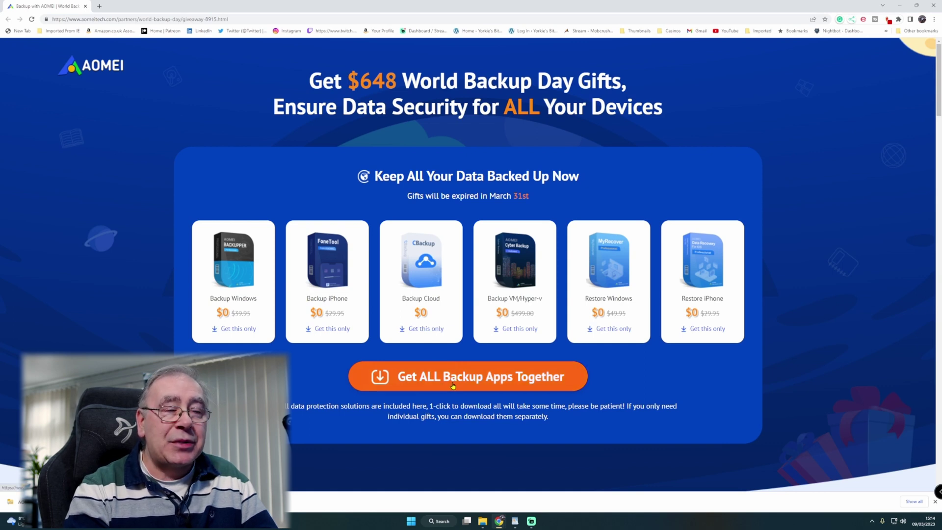
Download all six AOMEI backup gifts together as AllBackupGifts.zip from the giveaway page.
click(488, 379)
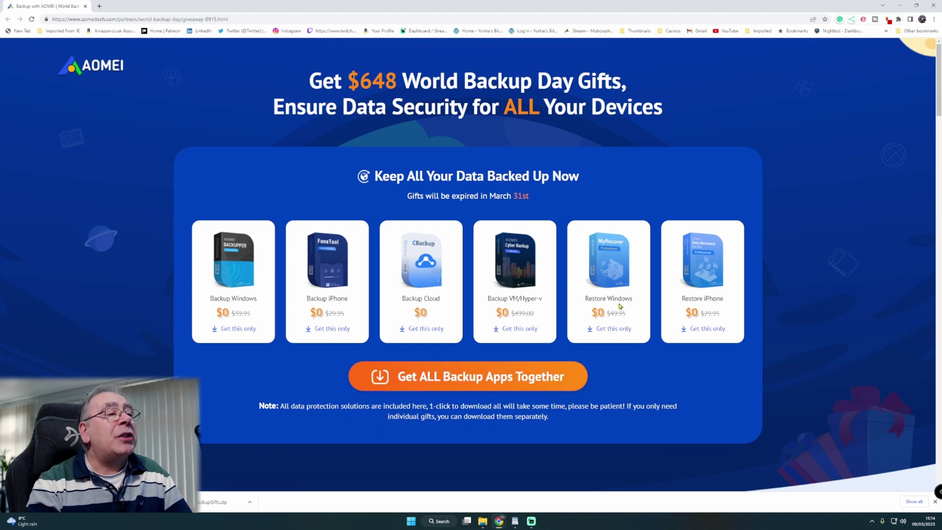
scroll(686, 319, down, 5)
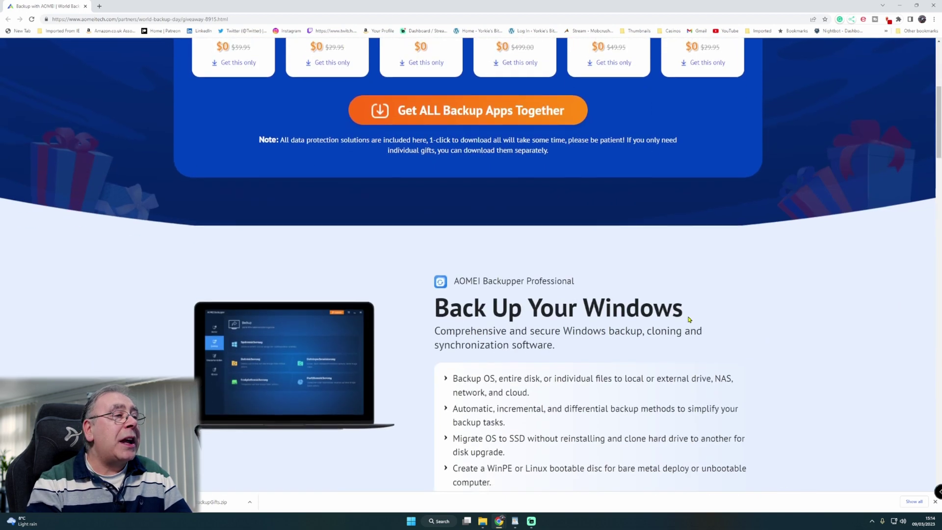
scroll(513, 303, down, 3)
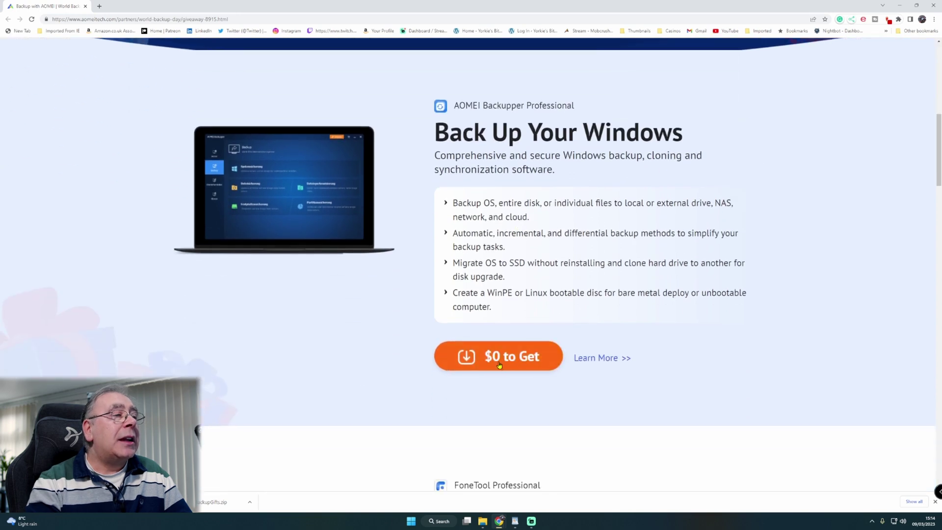
scroll(499, 363, down, 6)
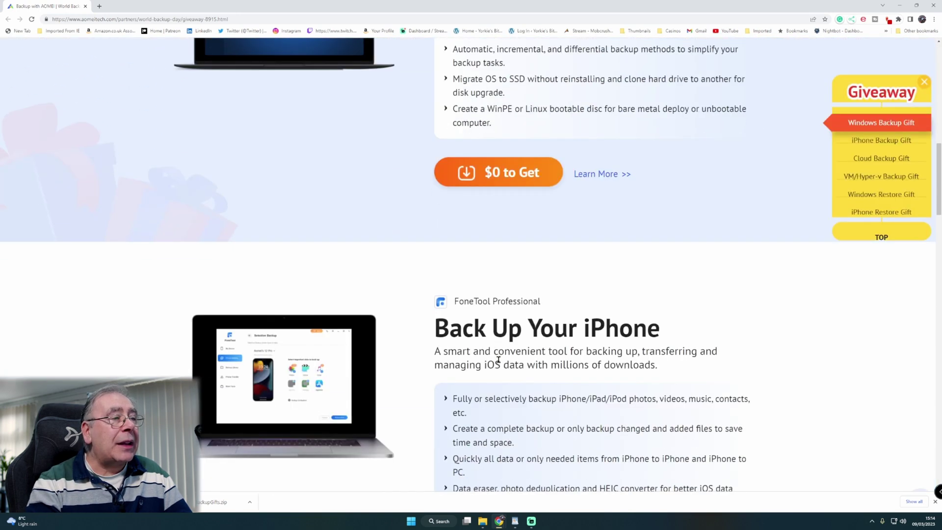
scroll(500, 359, down, 2)
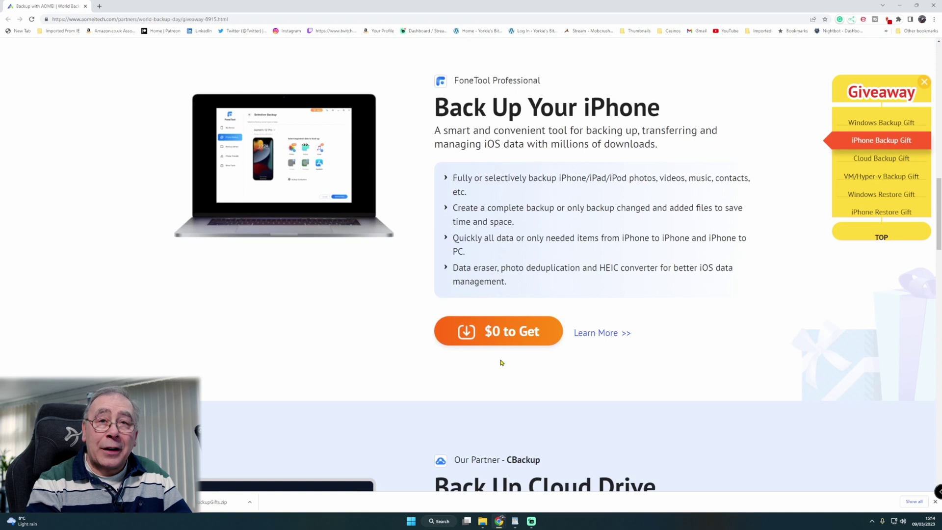
scroll(500, 362, down, 4)
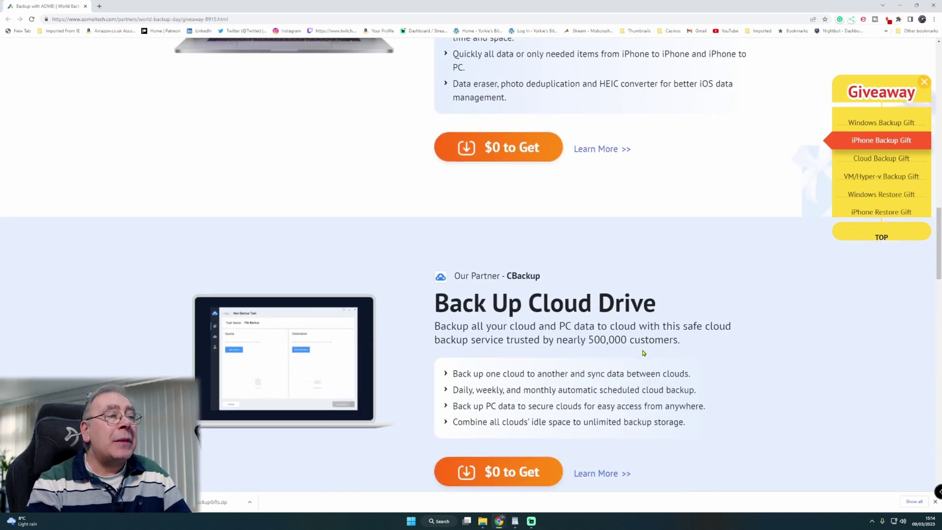
scroll(643, 353, down, 7)
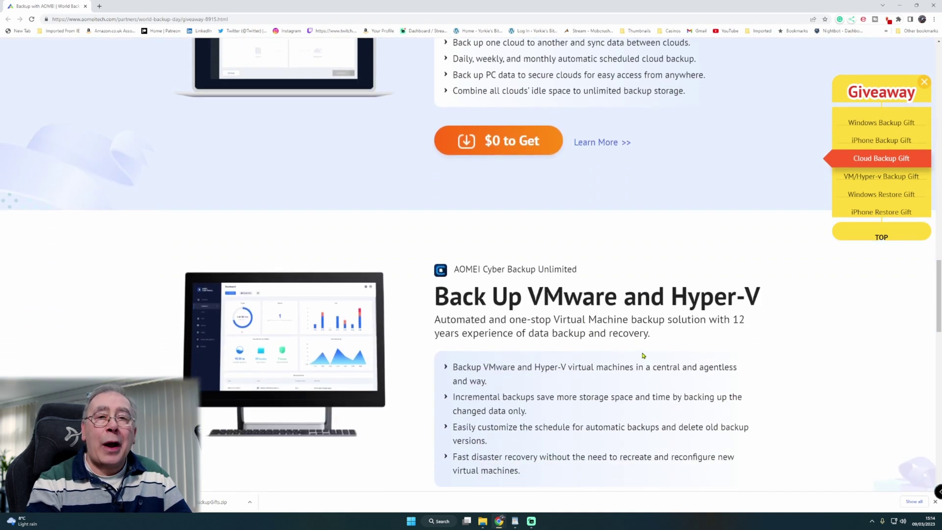
scroll(644, 357, down, 8)
scroll(642, 361, down, 5)
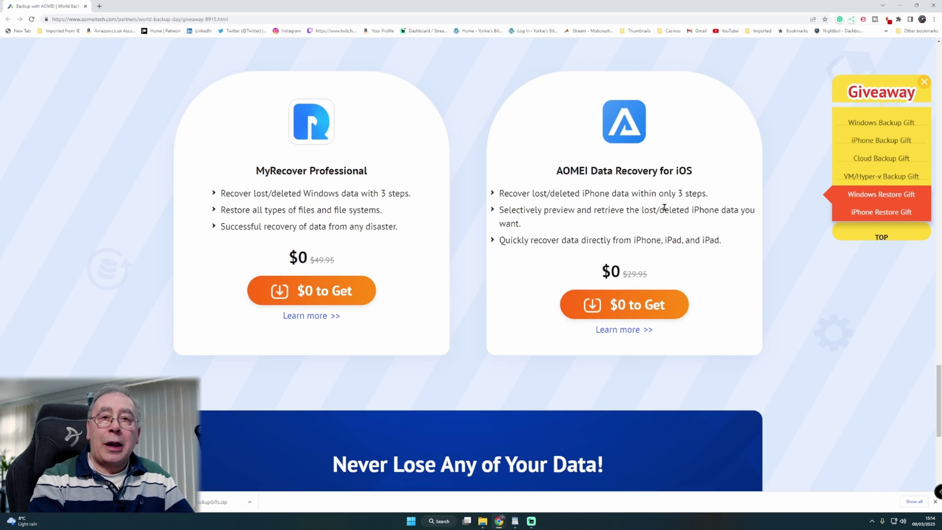
scroll(666, 245, up, 15)
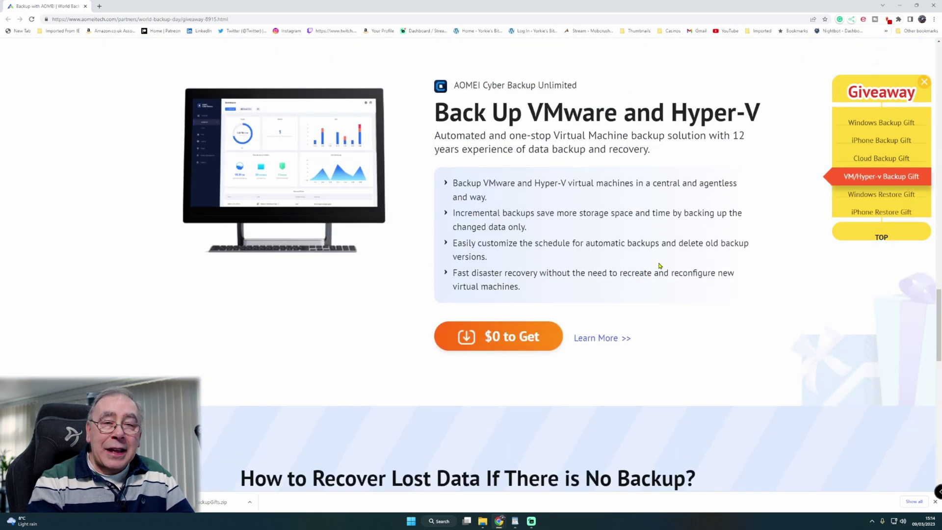
scroll(661, 271, up, 15)
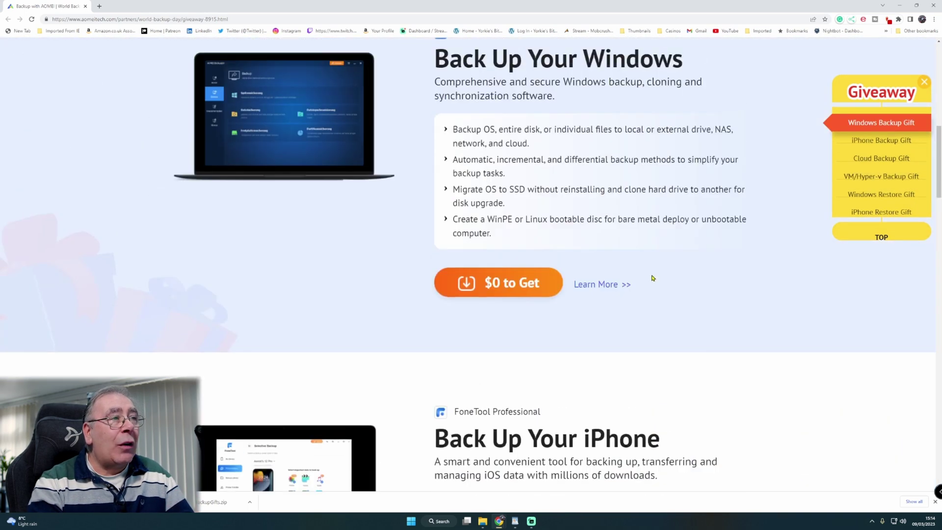
scroll(651, 280, up, 5)
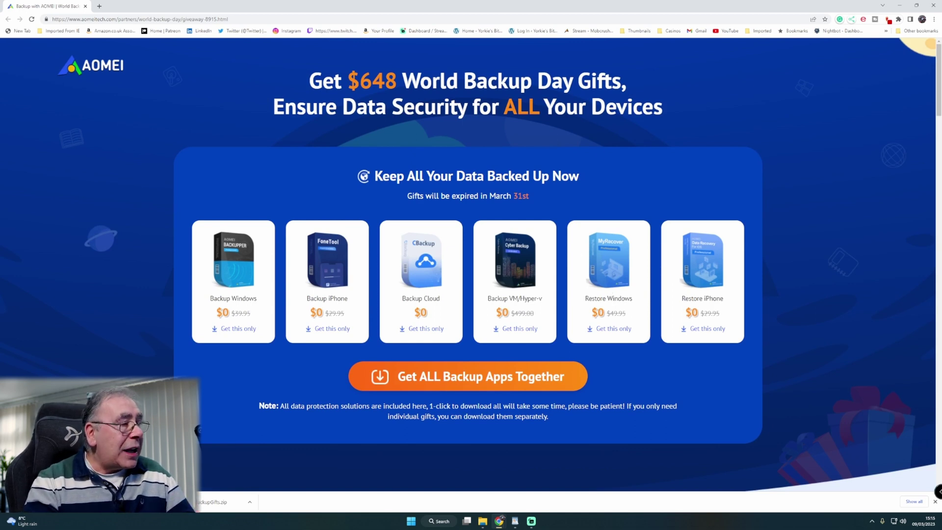
Show the download in its folder and delete the two older duplicate zip files.
click(80, 486)
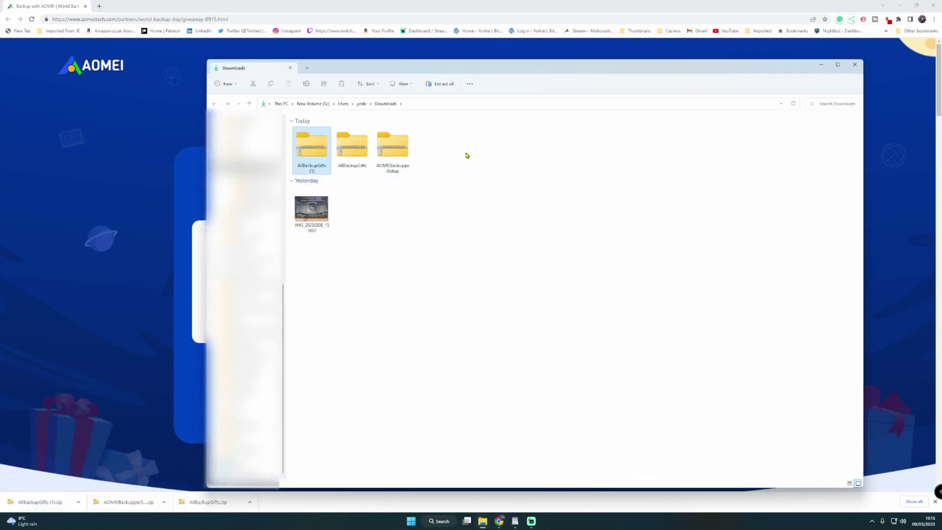
drag(467, 155, 361, 153)
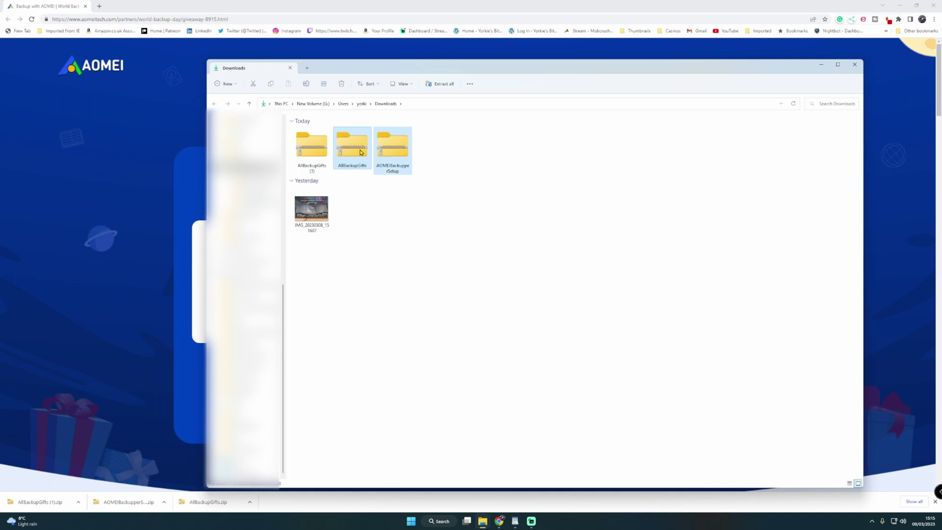
right_click(361, 152)
click(429, 158)
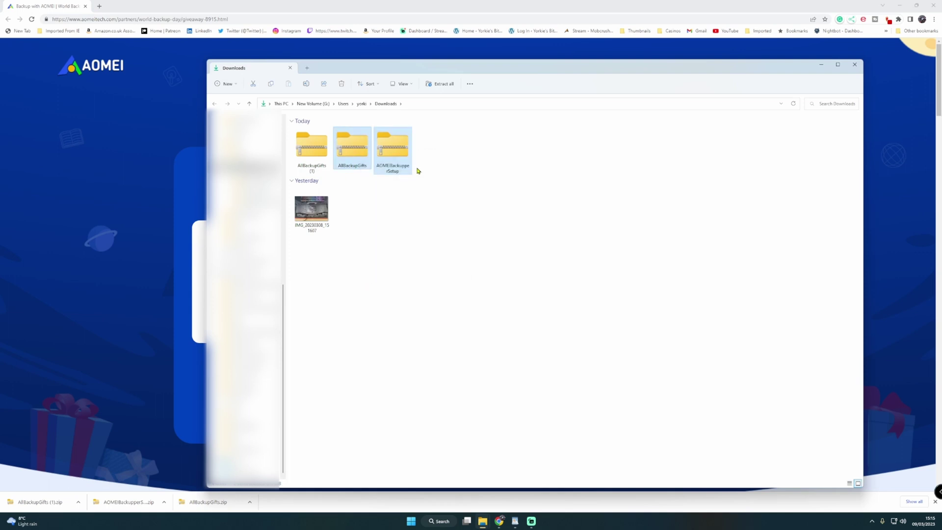
Move the AllBackupGifts (1) zip into the backup folder.
right_click(314, 150)
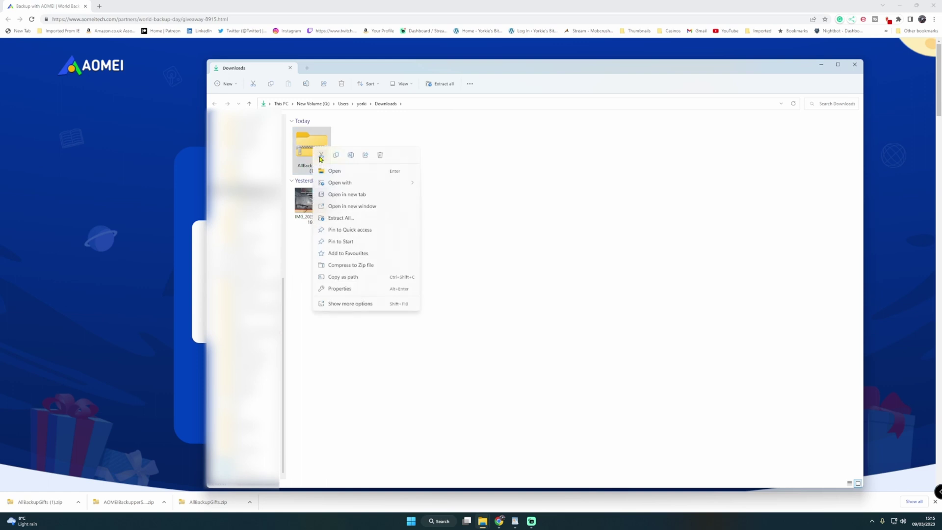
click(321, 156)
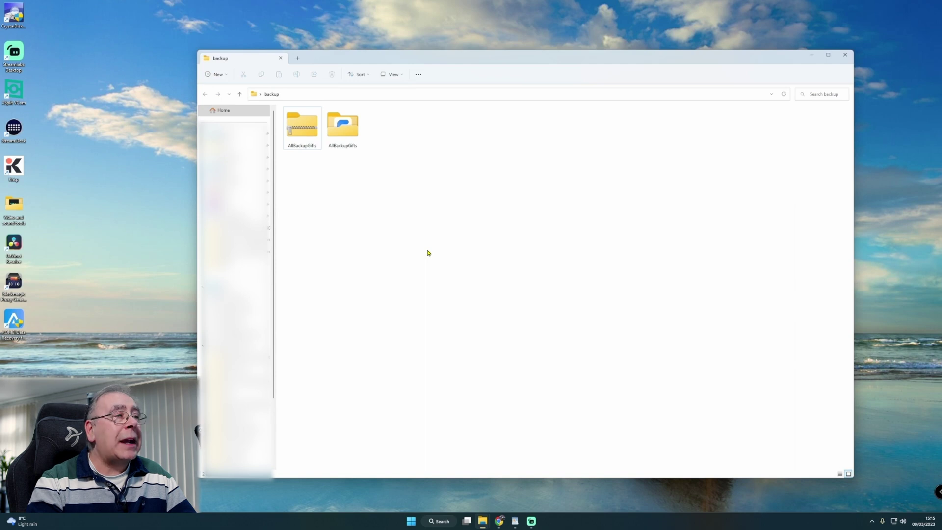
right_click(428, 253)
click(656, 236)
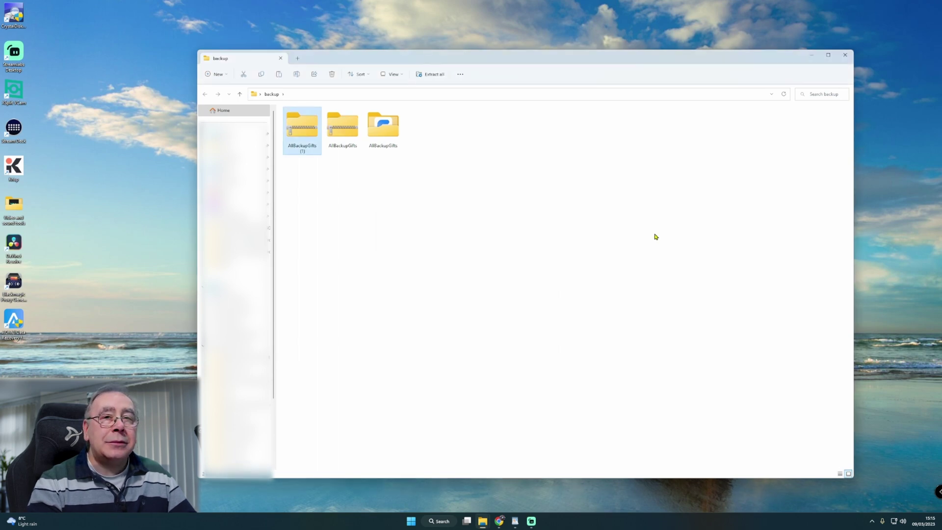
Delete the old extracted AllBackupGifts folder and the second AllBackupGifts zip from the backup folder.
right_click(386, 131)
click(453, 137)
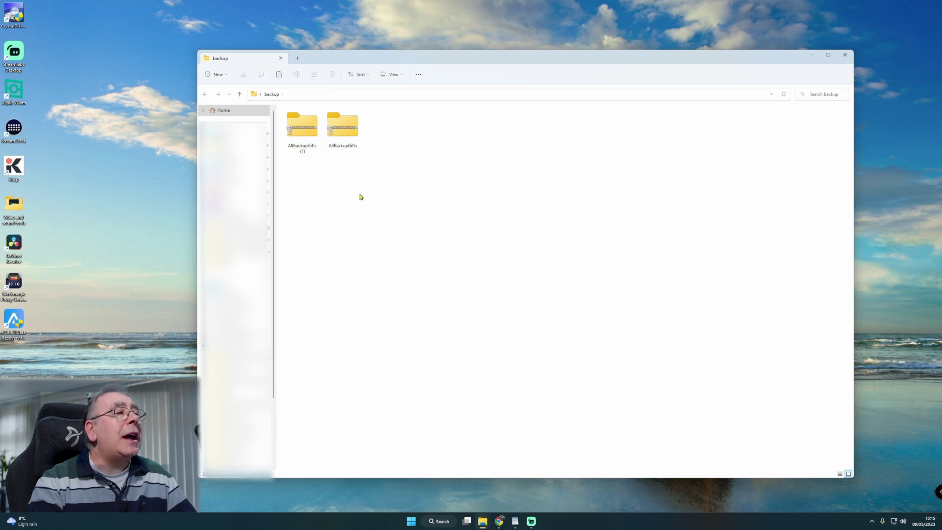
right_click(341, 128)
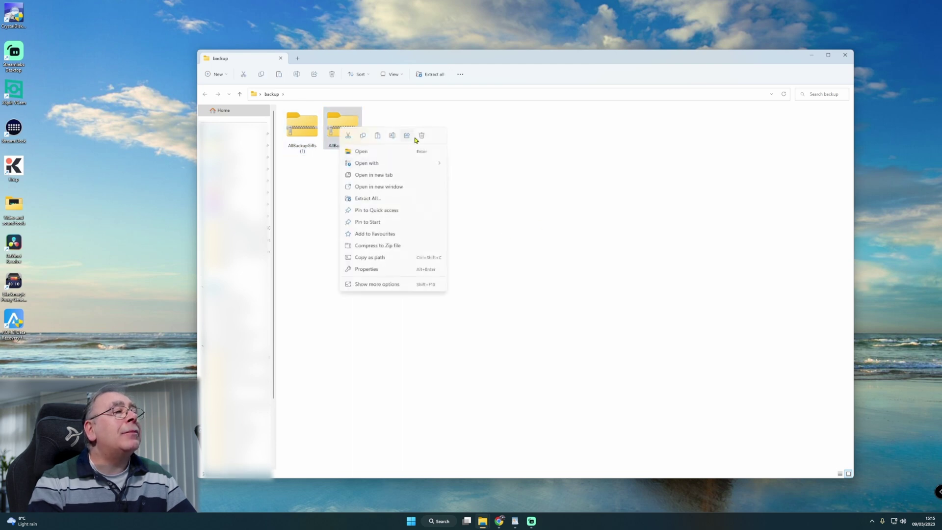
click(421, 136)
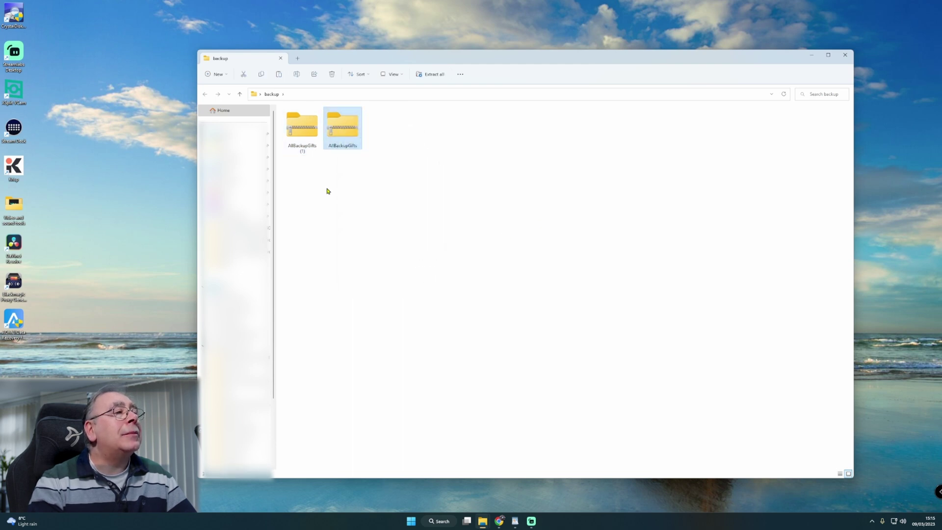
Extract AllBackupGifts (1) into the backup folder on the Desktop and open MyRecoverSetup.
right_click(297, 130)
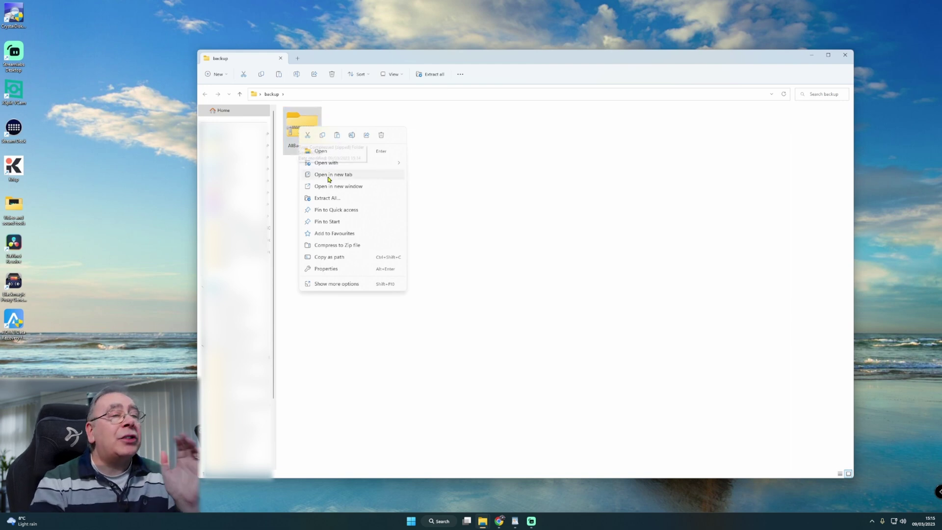
click(338, 201)
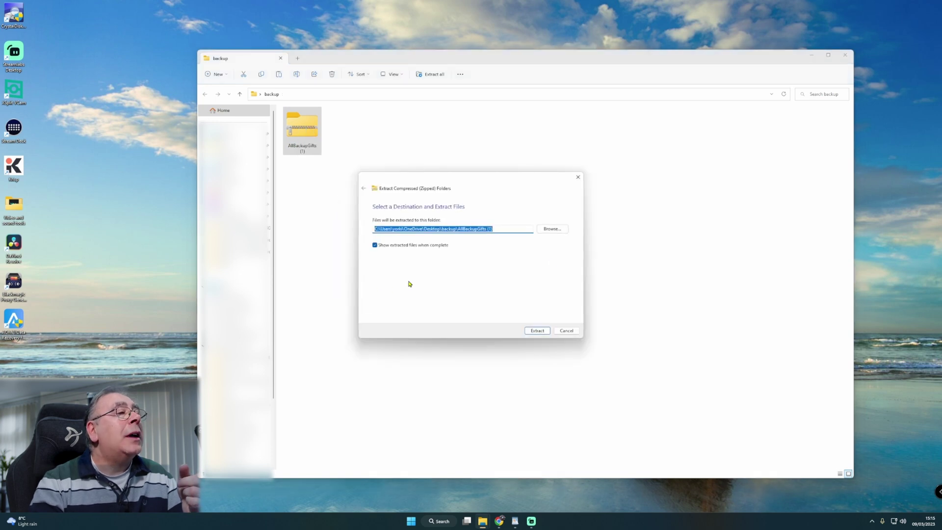
click(553, 229)
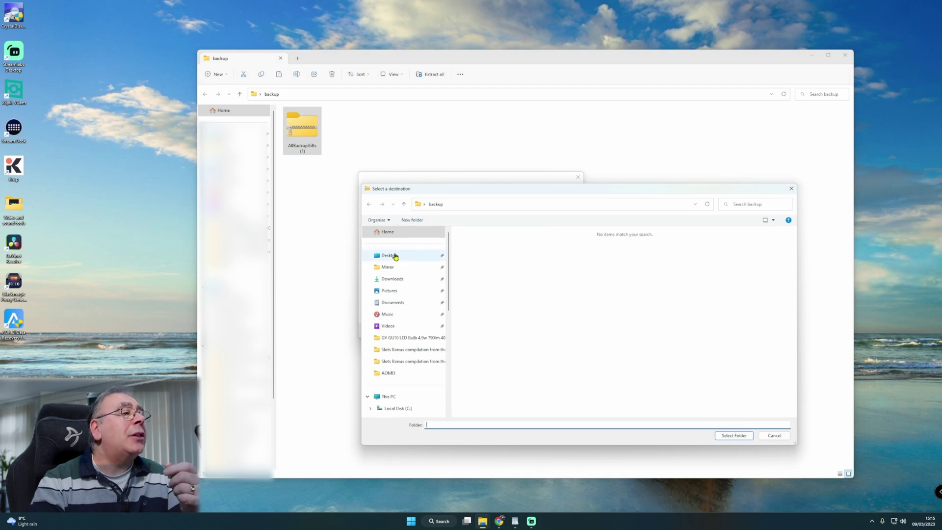
click(390, 255)
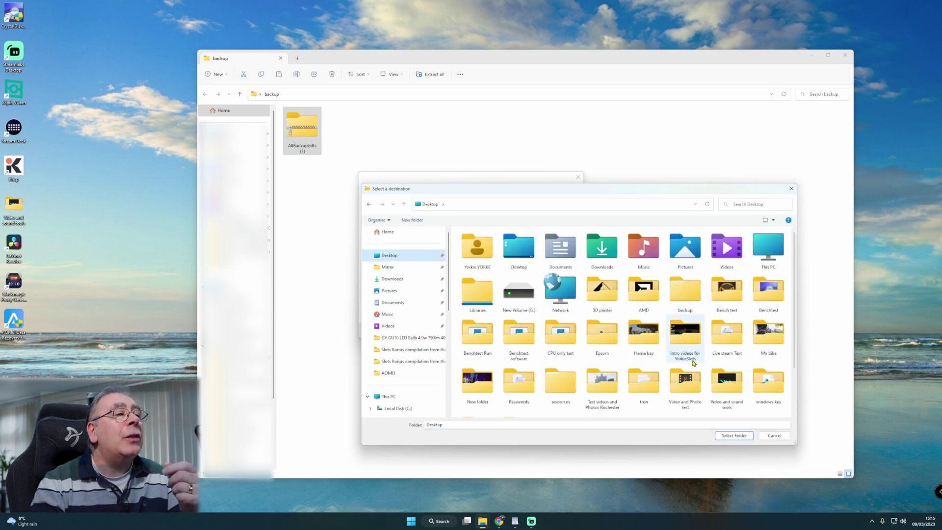
click(687, 294)
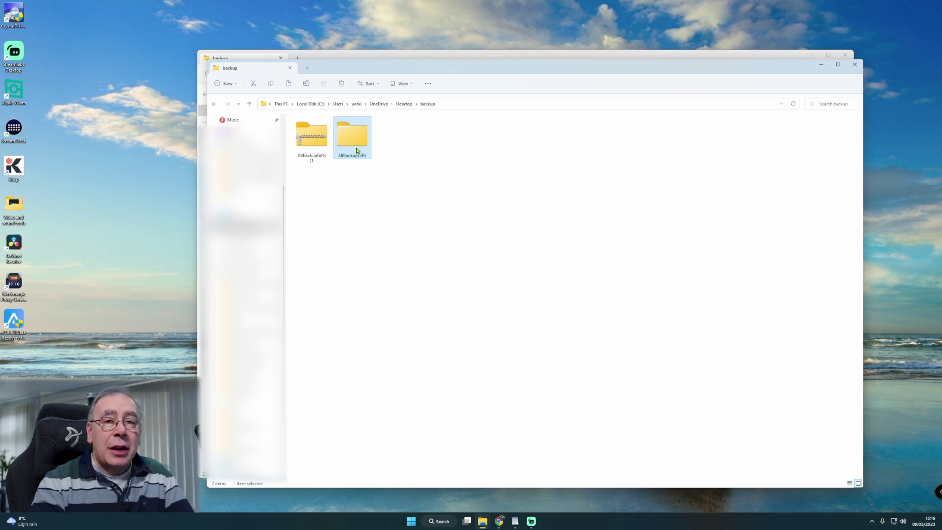
double_click(358, 150)
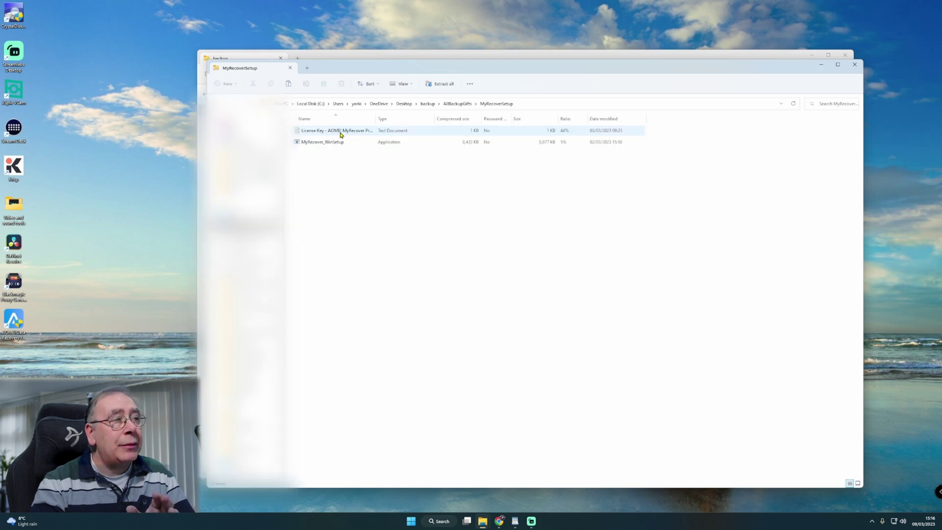
Copy the activation code from the License Key text file in Notepad, then close Notepad.
double_click(341, 135)
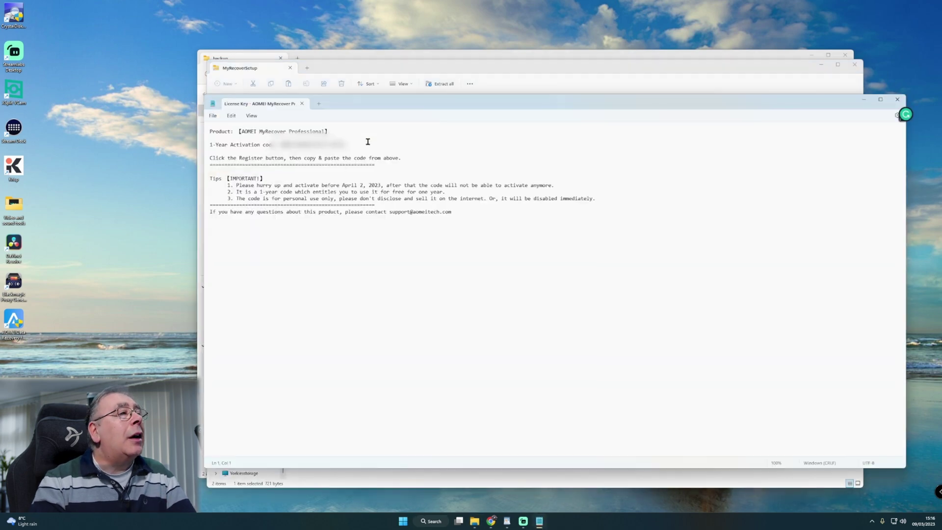
click(367, 141)
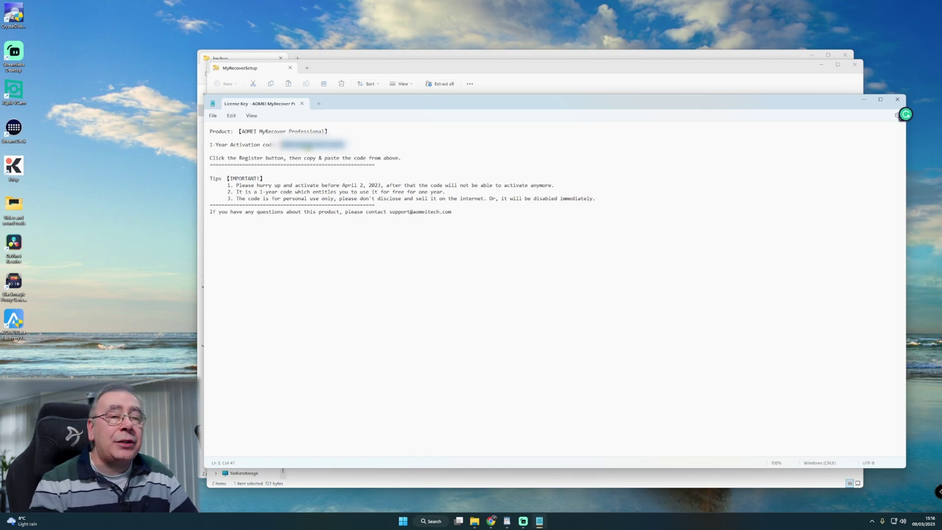
right_click(308, 148)
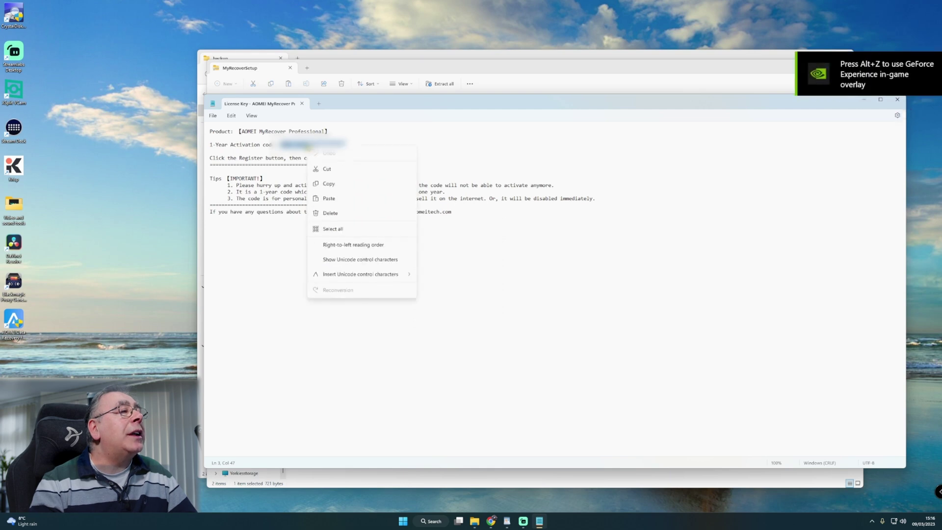
click(334, 181)
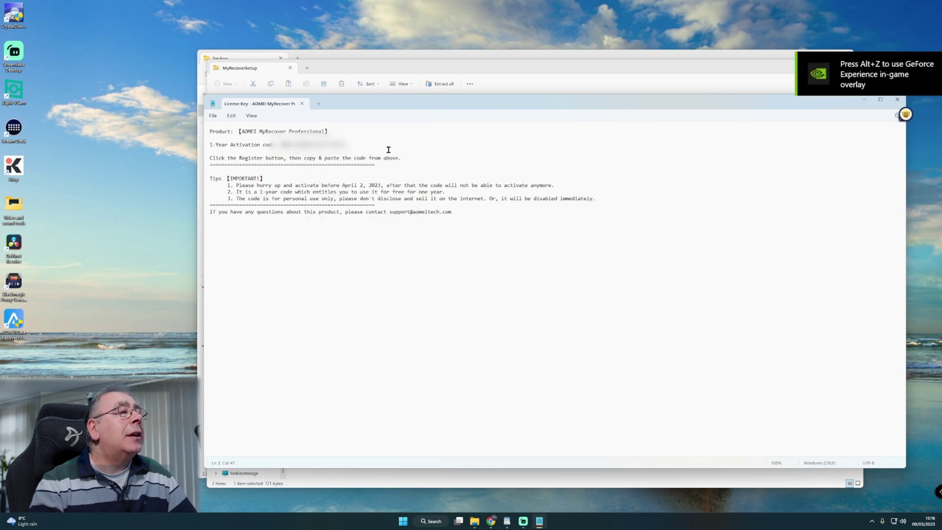
click(904, 102)
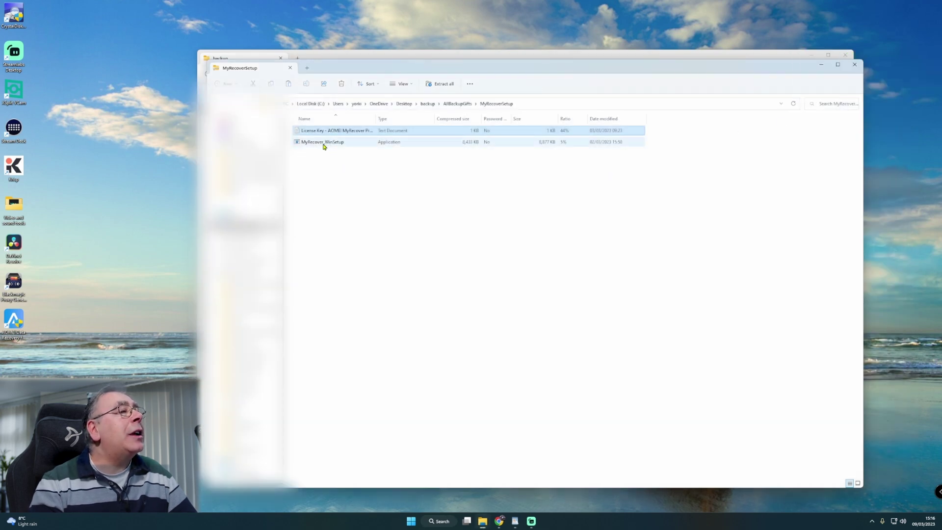
Install MyRecover in English with default location, Start Menu folder and desktop icon.
double_click(324, 142)
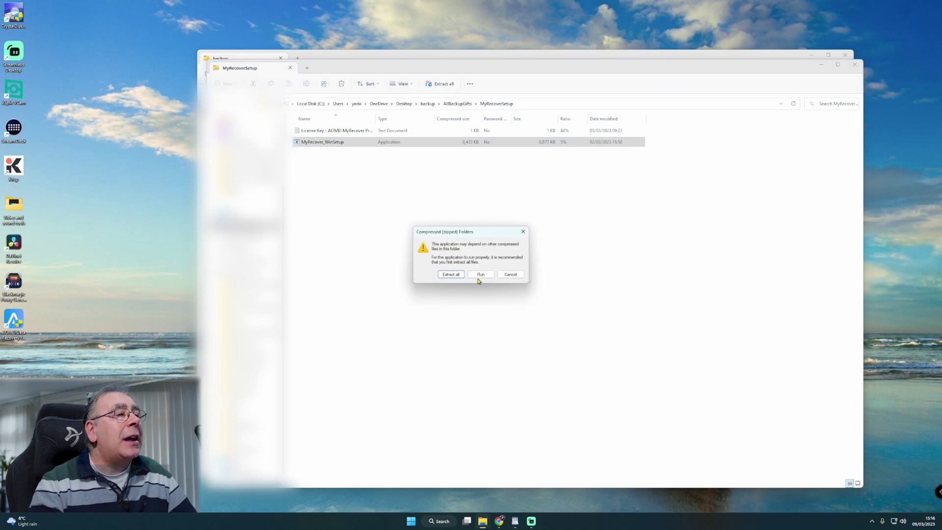
click(480, 275)
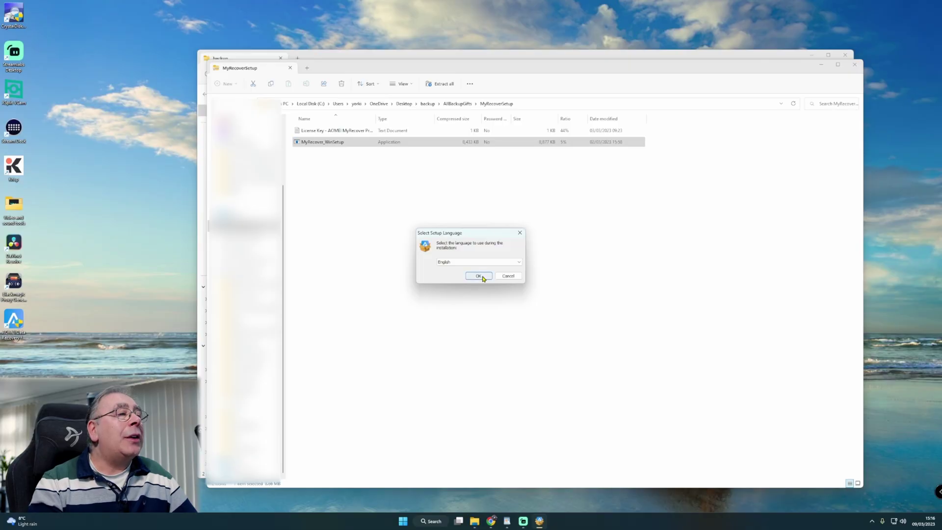
click(481, 276)
click(512, 319)
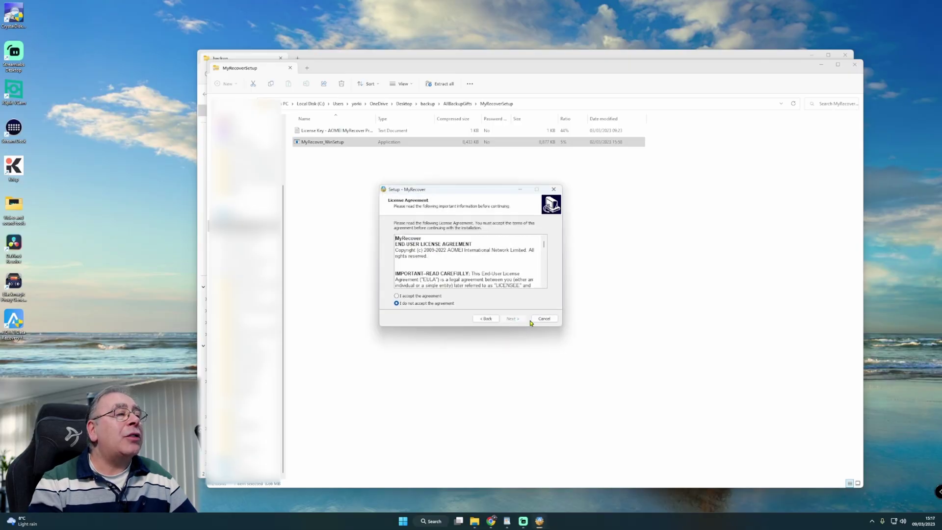
click(427, 296)
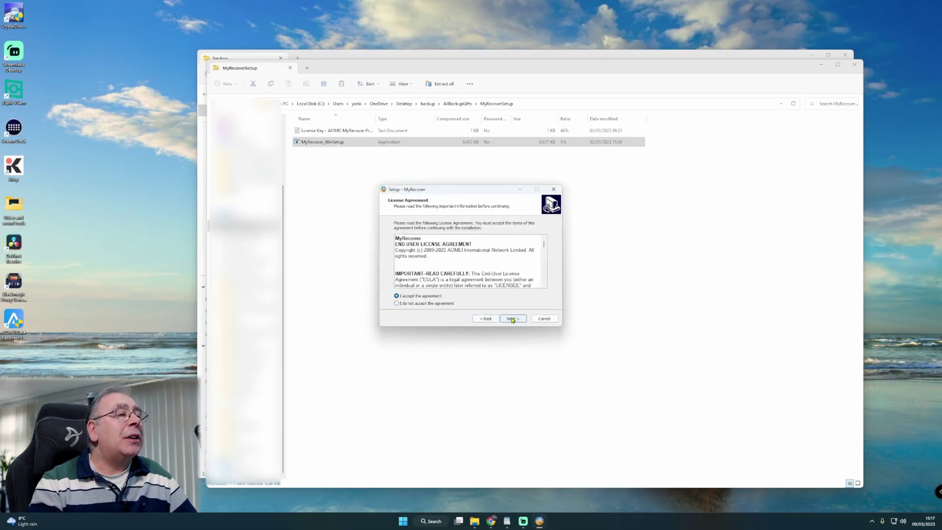
click(512, 319)
click(516, 320)
click(518, 321)
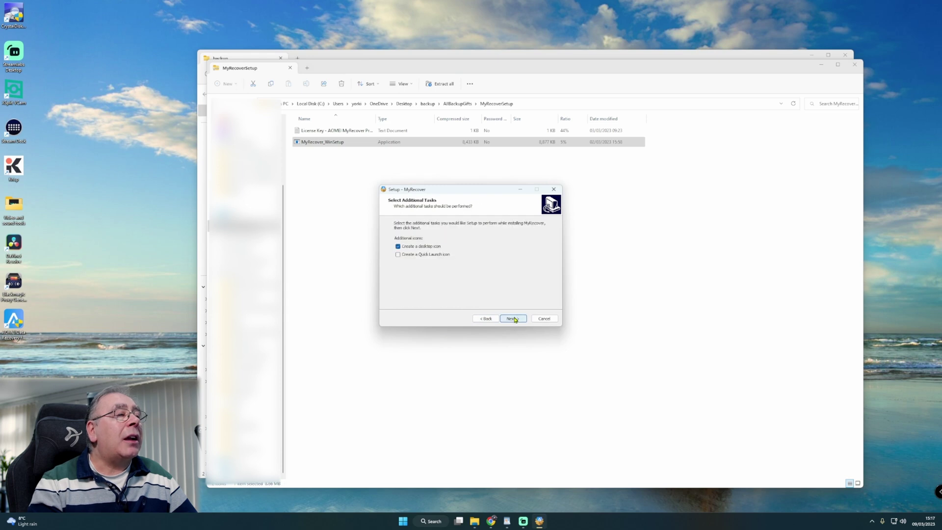
click(516, 320)
click(513, 319)
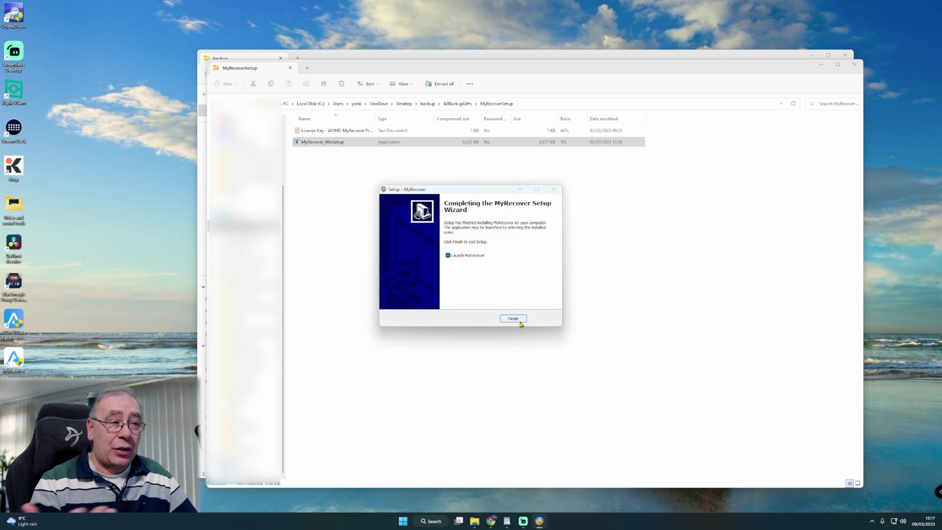
click(513, 319)
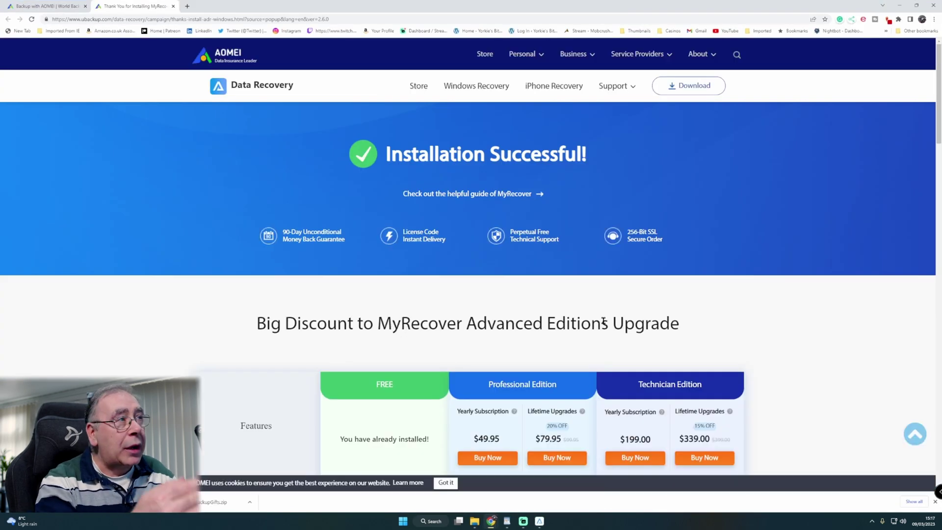
Minimize Chrome, close both Explorer windows, and restore MyRecover to a smaller, repositioned window.
click(898, 10)
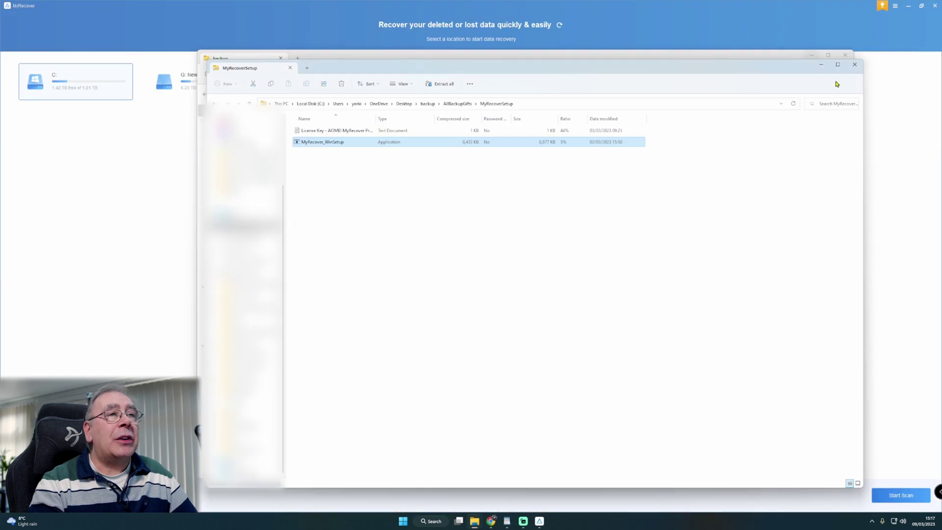
click(854, 69)
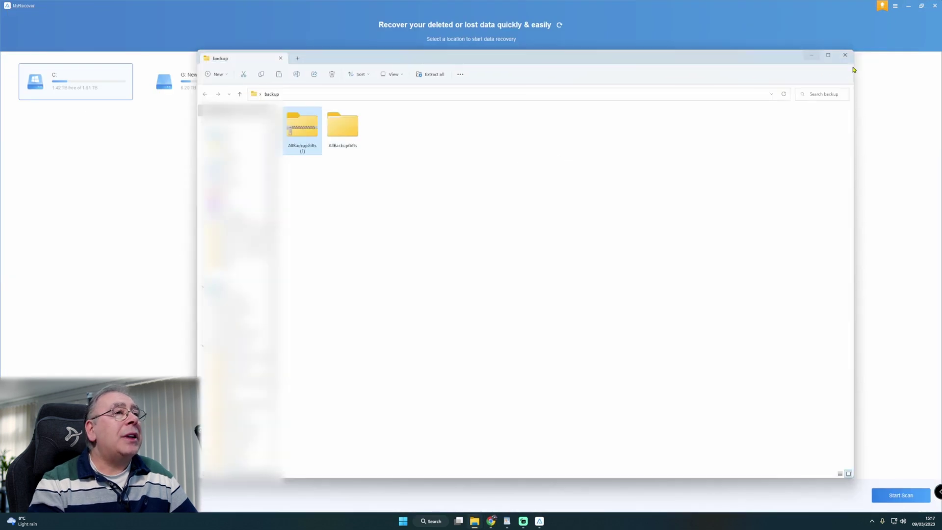
click(845, 56)
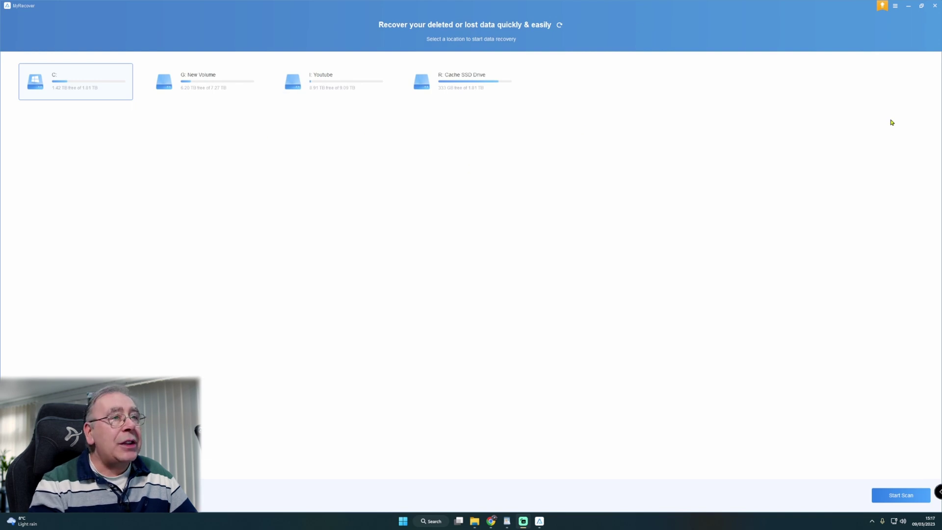
click(923, 6)
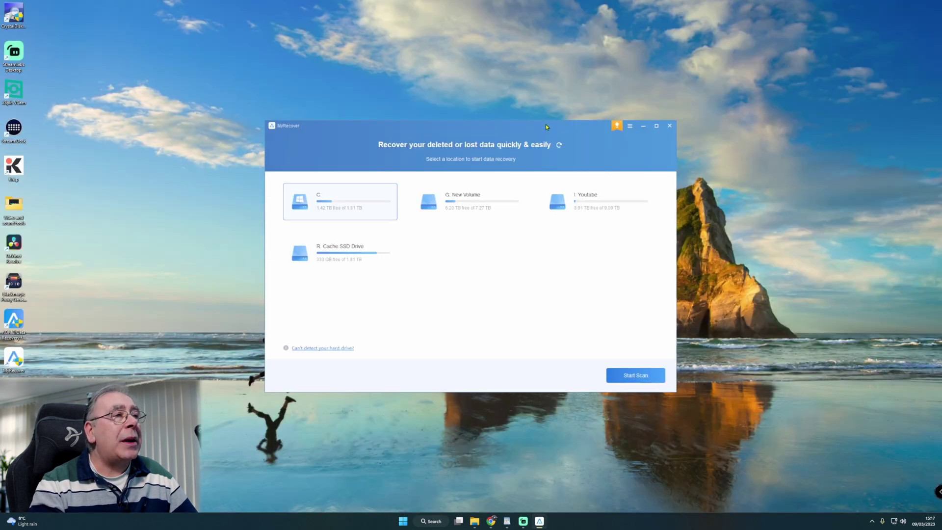
drag(547, 127, 524, 134)
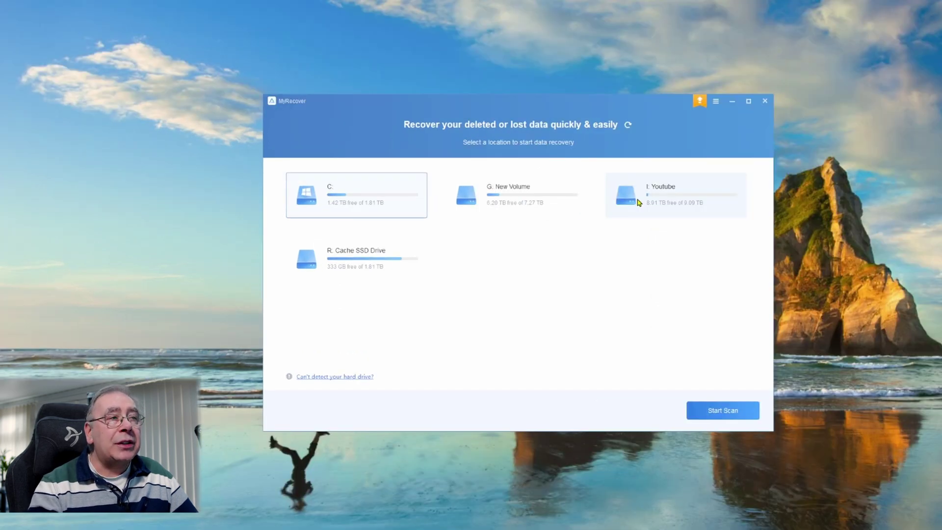
Paste the copied licence code into MyRecover's Register form and confirm the successful registration.
click(716, 102)
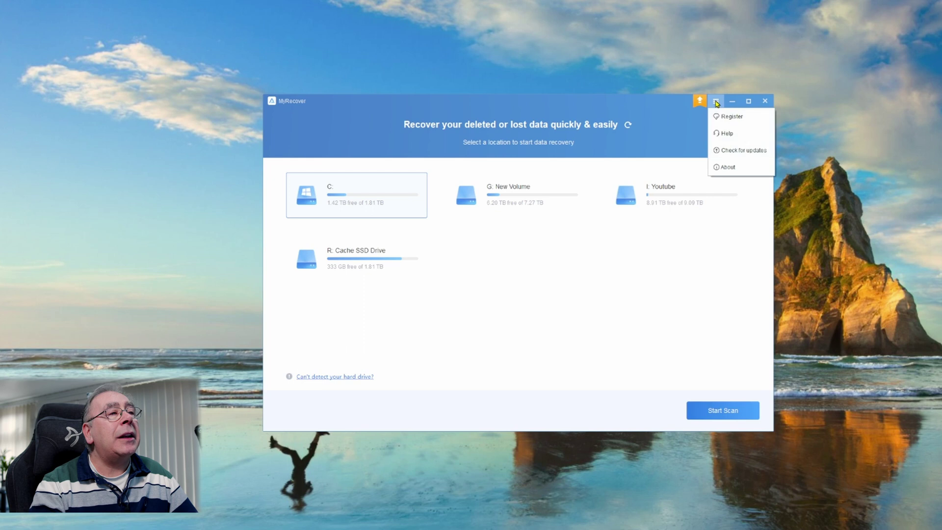
click(721, 117)
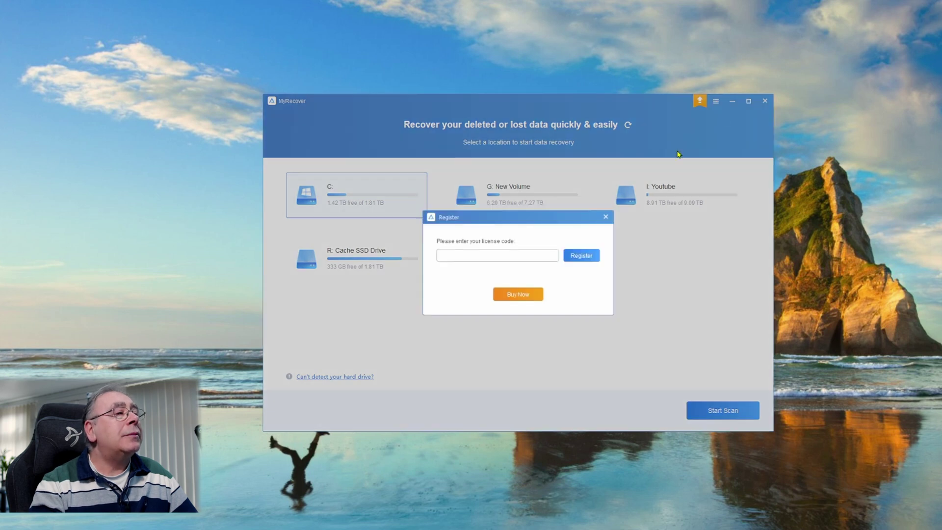
click(541, 252)
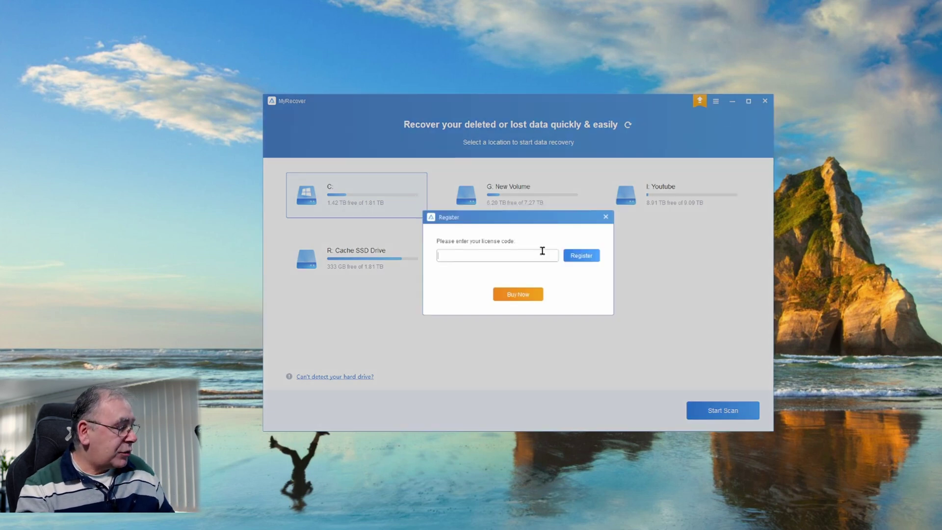
key(ctrl+v)
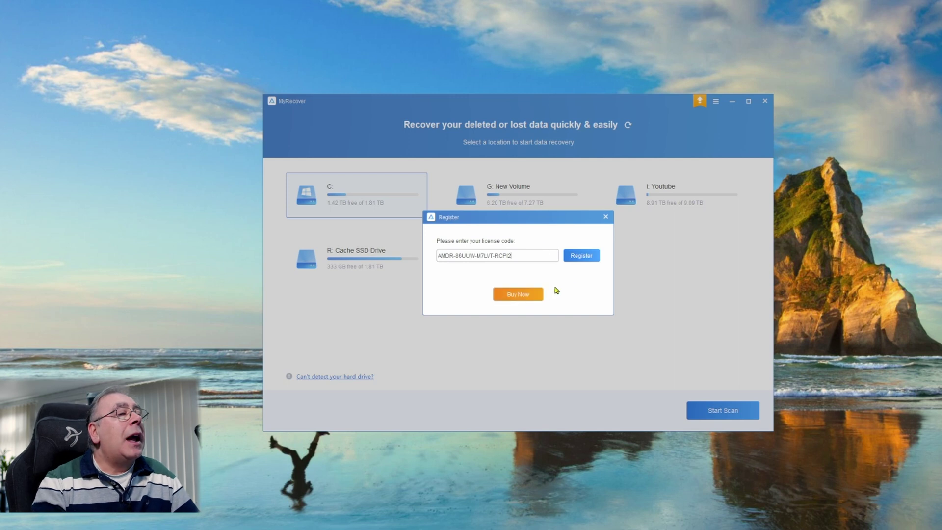
click(581, 255)
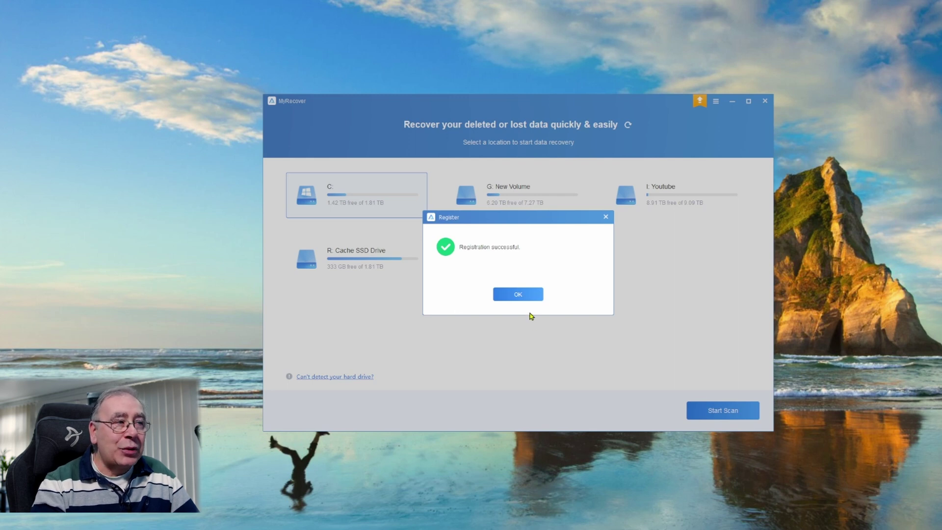
click(518, 294)
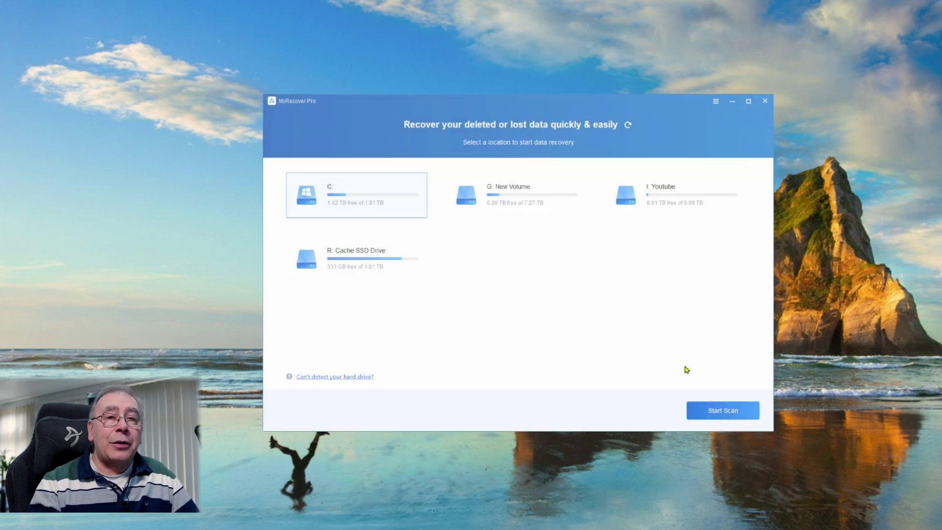